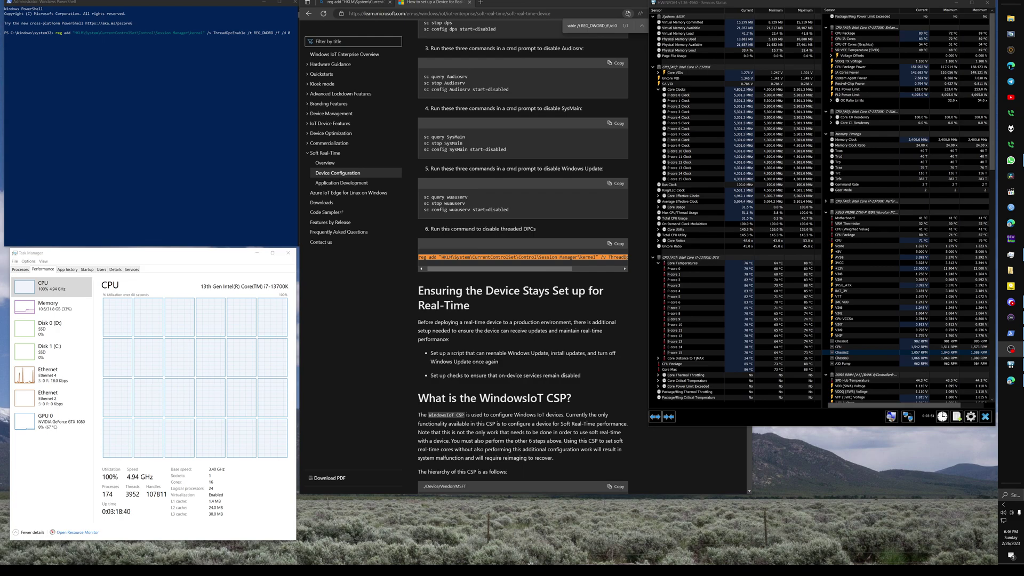
Step: Highlight the guide's title and the two powercfg command lines in Microsoft Learn
scroll(495, 399, up, 15)
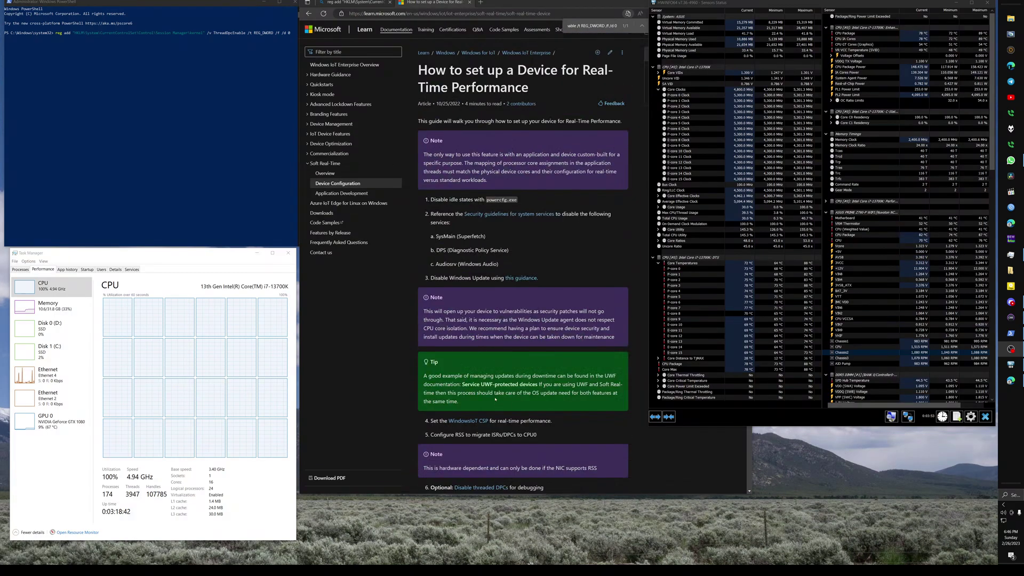
drag(418, 70, 587, 112)
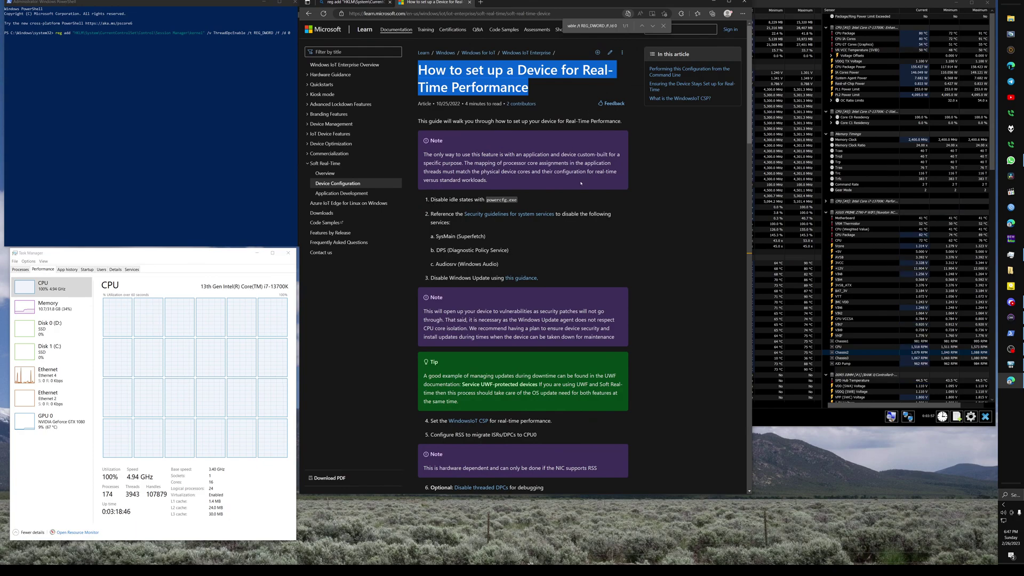
scroll(539, 262, down, 8)
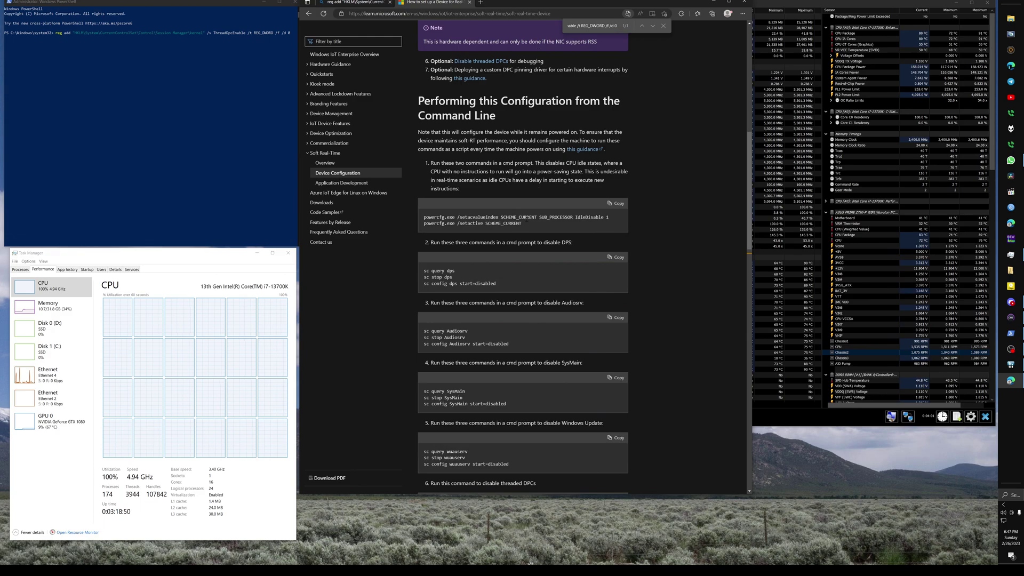
mouse_move(424, 217)
mouse_down()
mouse_move(522, 224)
mouse_move(435, 221)
mouse_up()
click(544, 228)
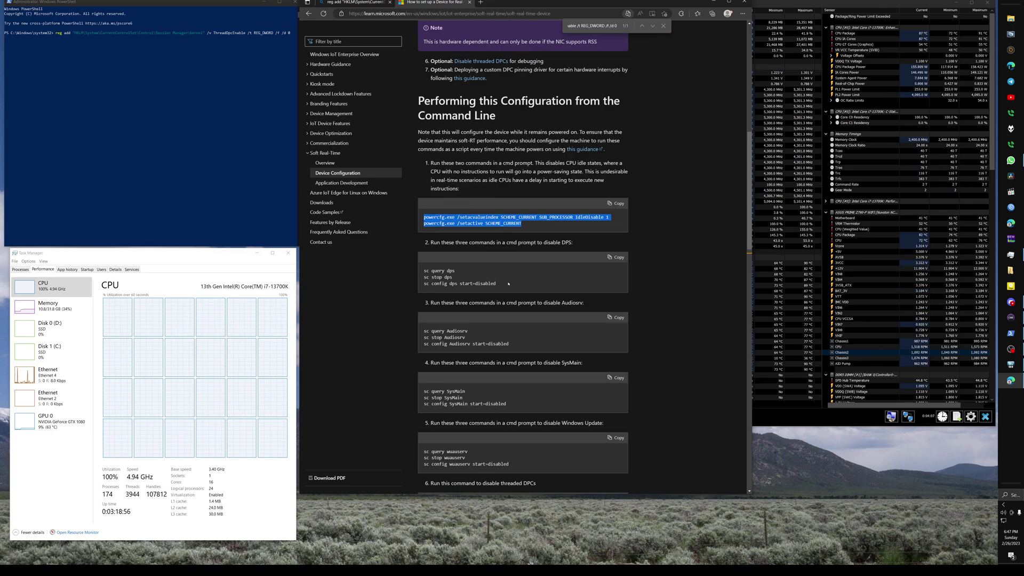
Step: Highlight the DPS-disabling and powercfg commands, then scroll to step 6's threaded-DPC reg add command
drag(505, 286, 425, 276)
scroll(537, 262, up, 6)
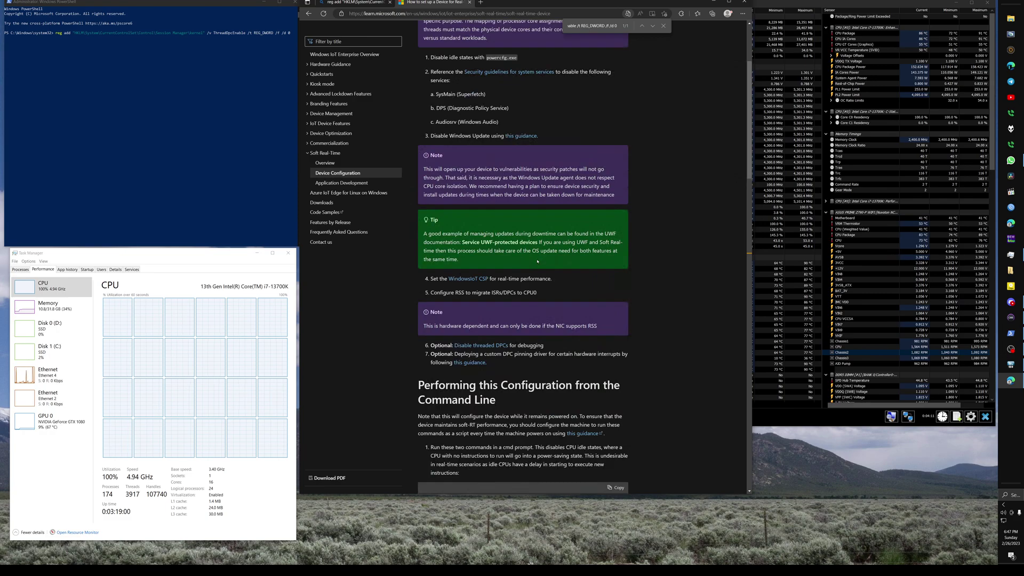
scroll(537, 262, up, 2)
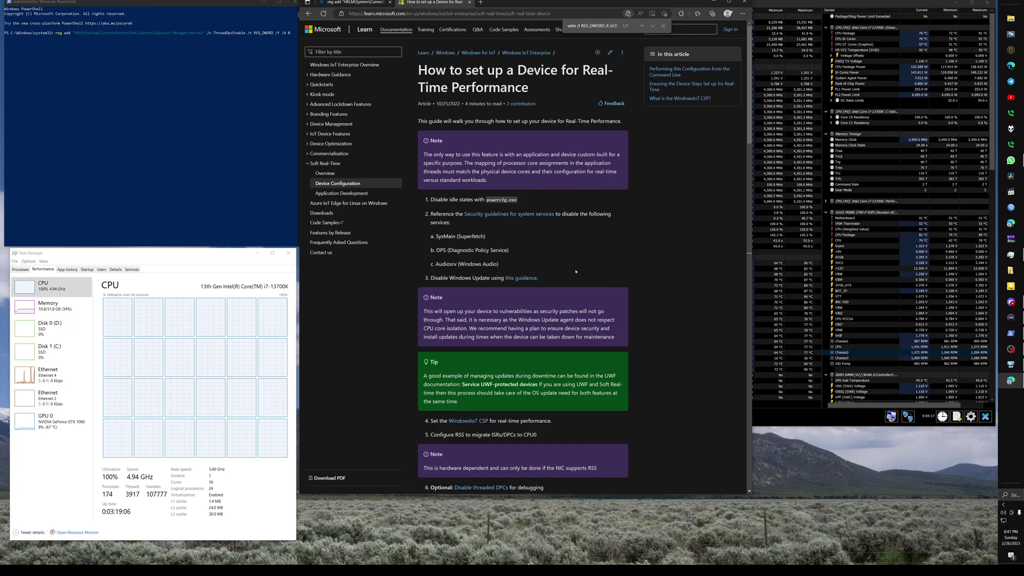
scroll(576, 271, down, 6)
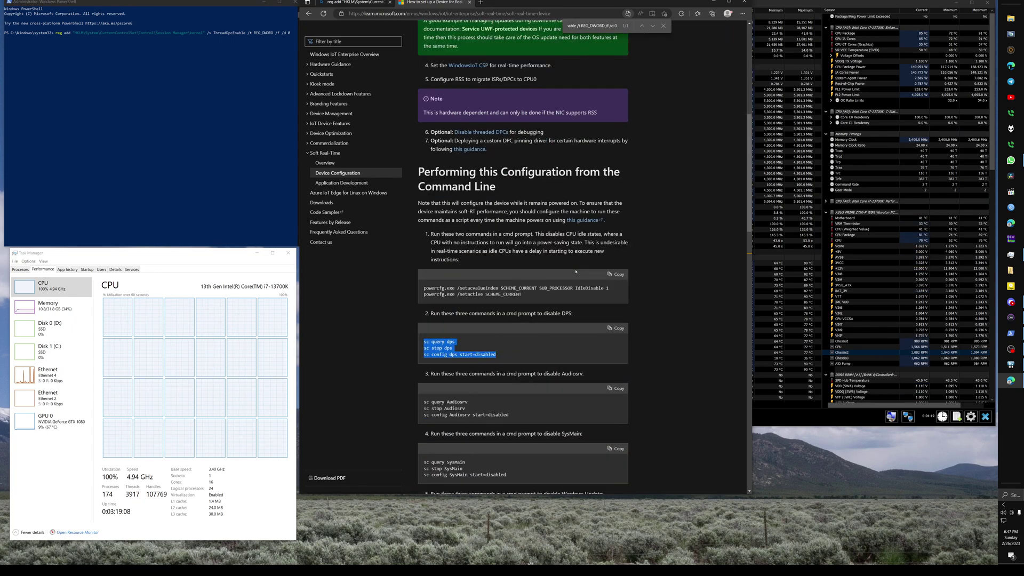
drag(522, 294, 424, 288)
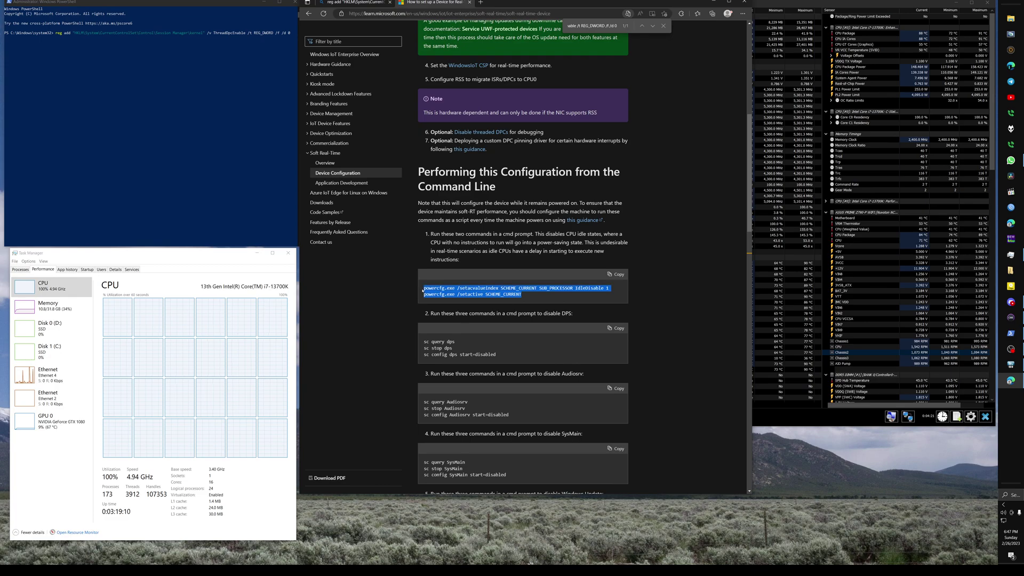
scroll(623, 337, down, 5)
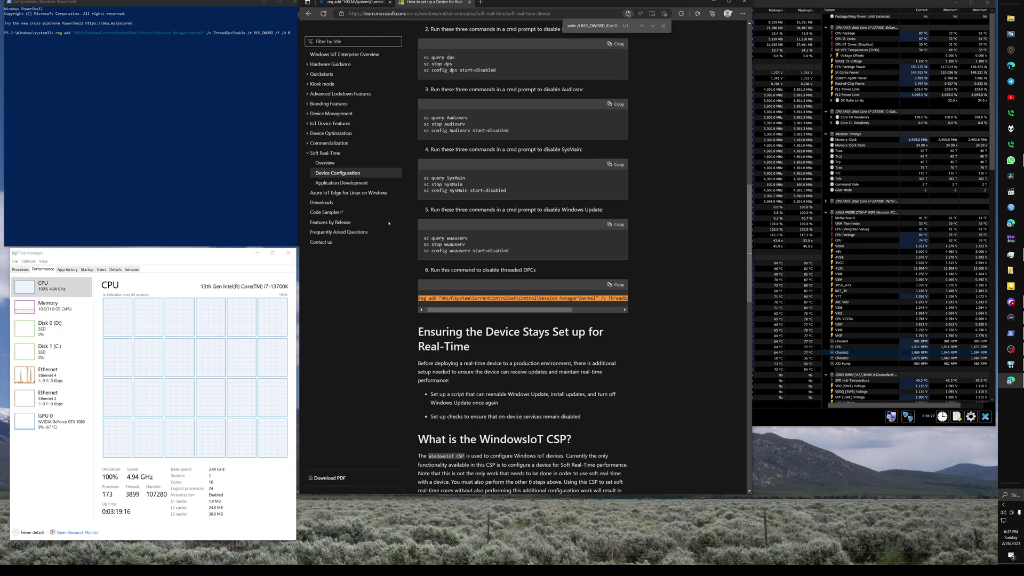
click(186, 3)
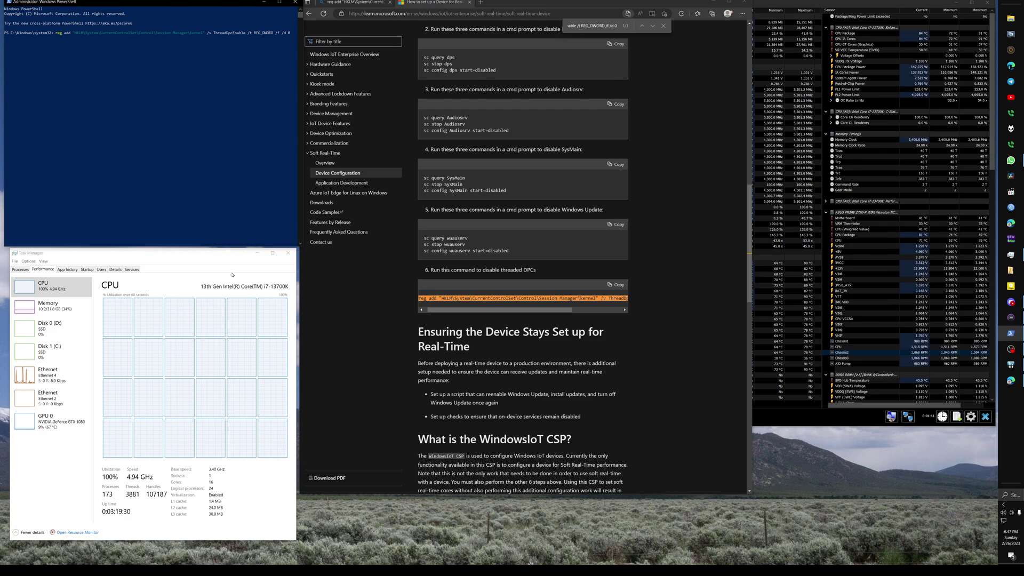
click(188, 263)
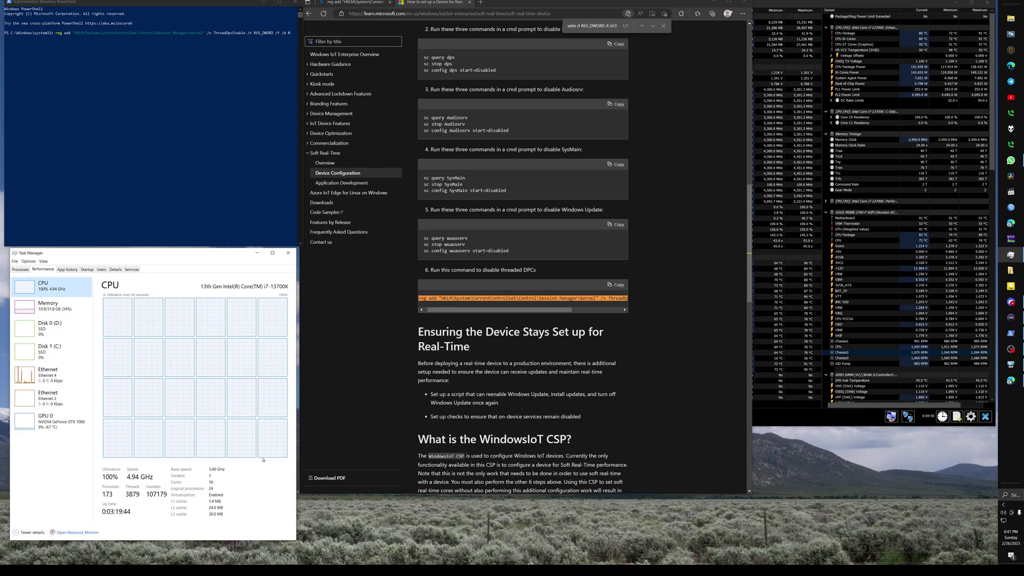
click(168, 109)
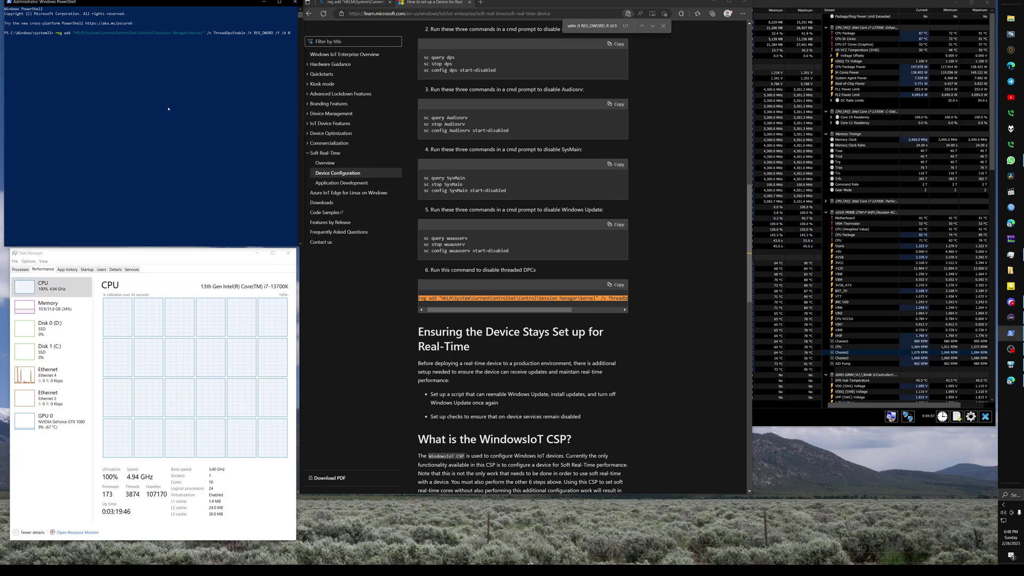
click(192, 274)
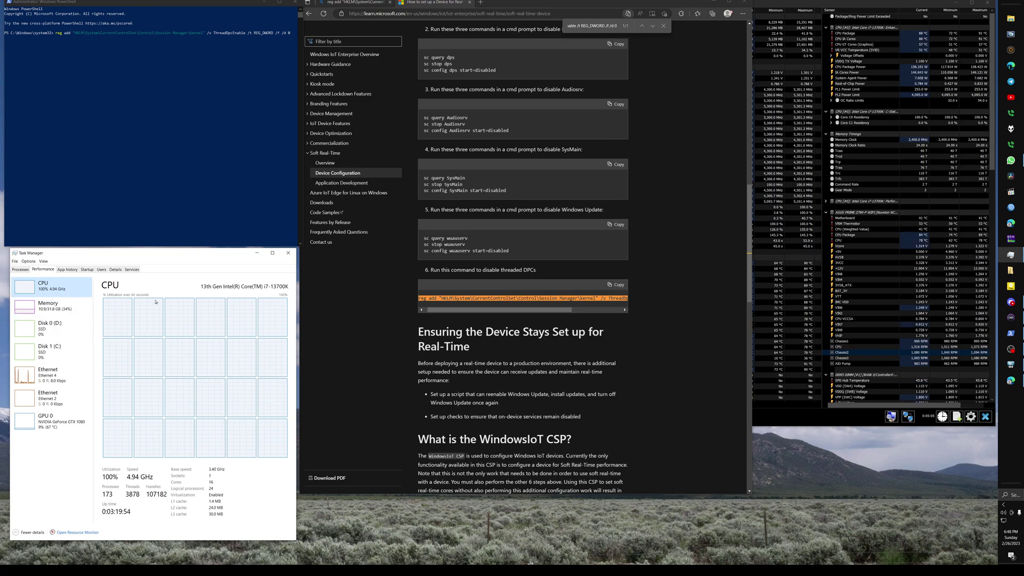
click(21, 269)
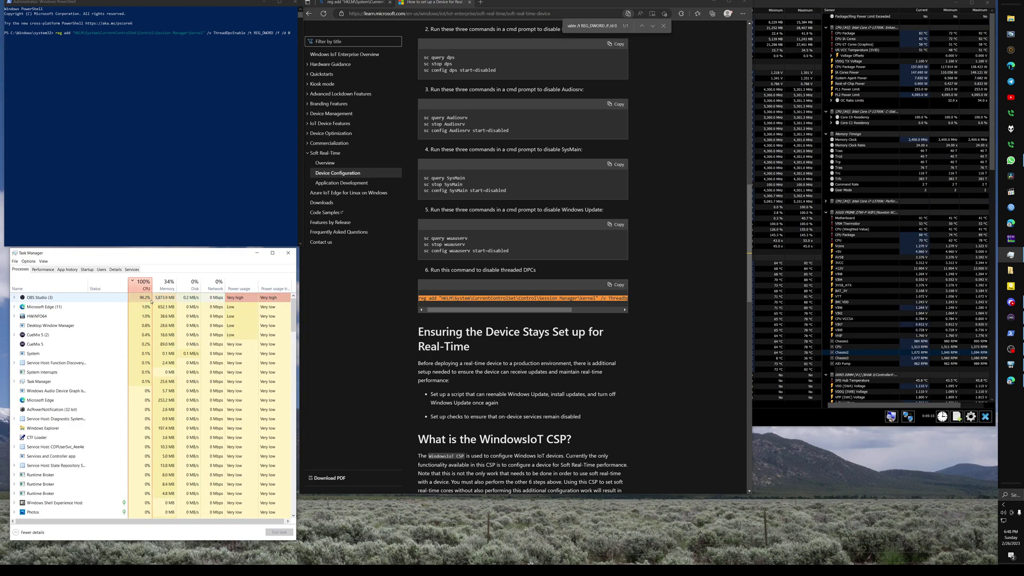
click(116, 269)
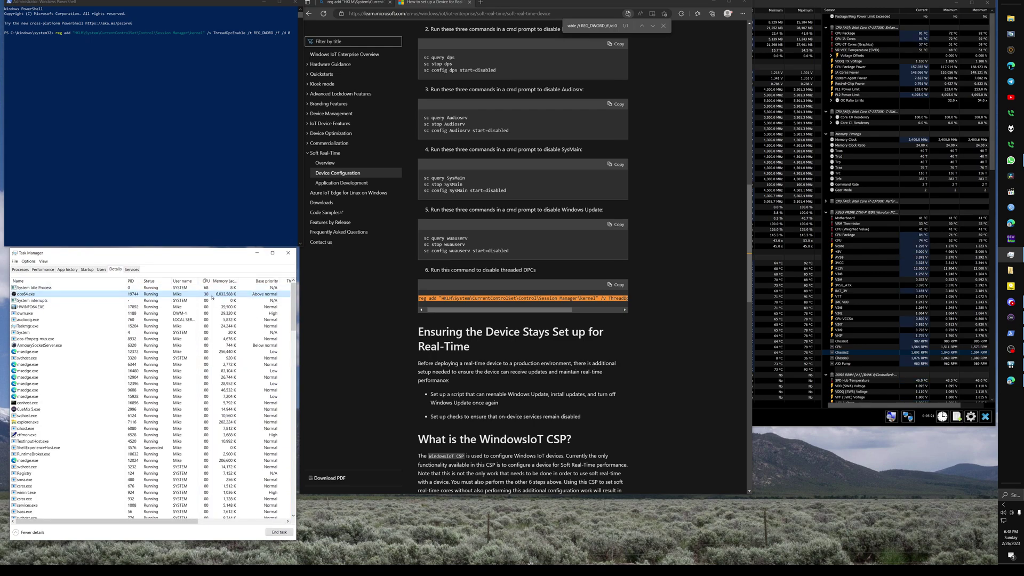
click(43, 269)
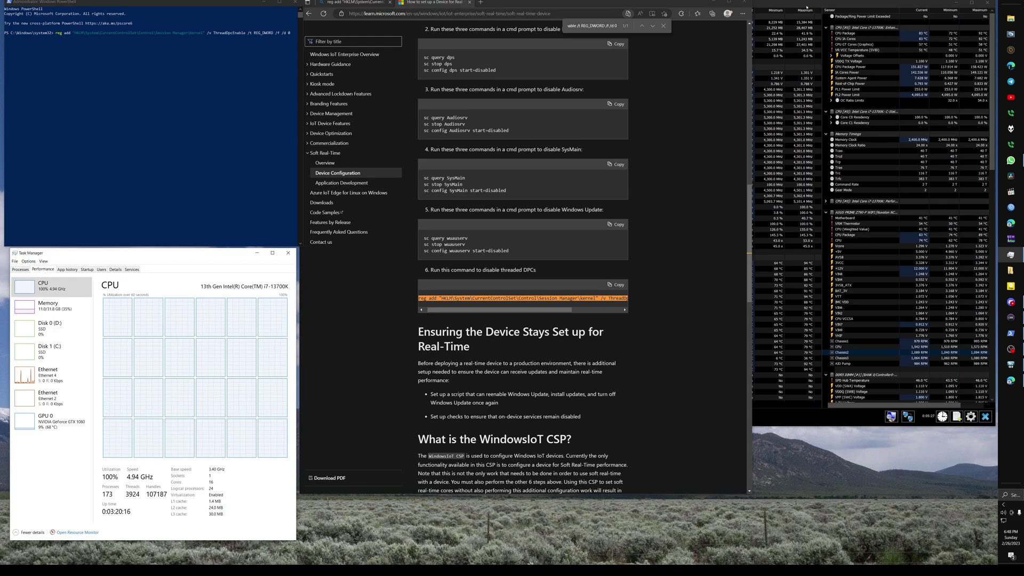
Step: Bring HWiNFO64's per-core clock and temperature readings forward beside the guide
click(774, 109)
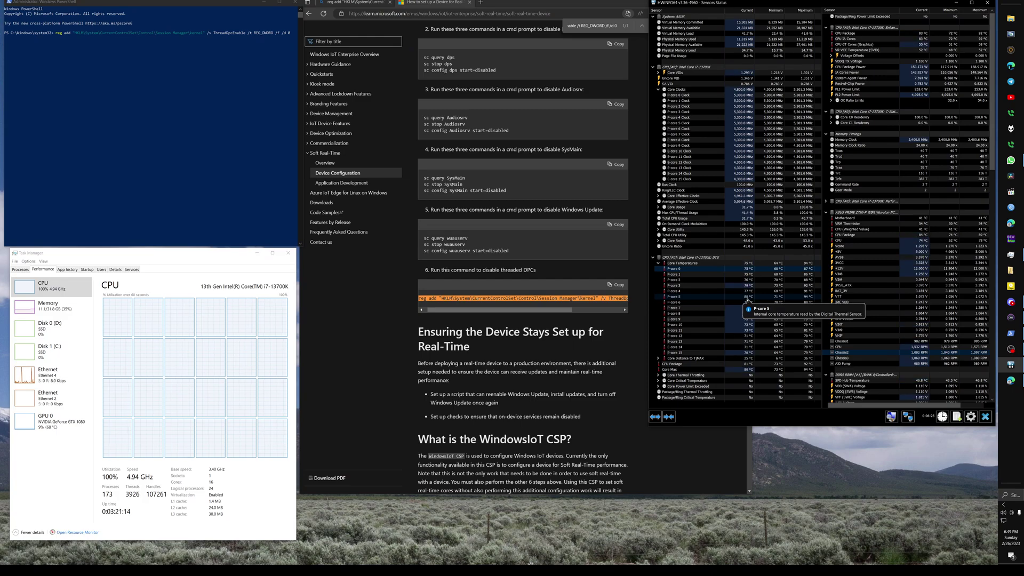
click(143, 118)
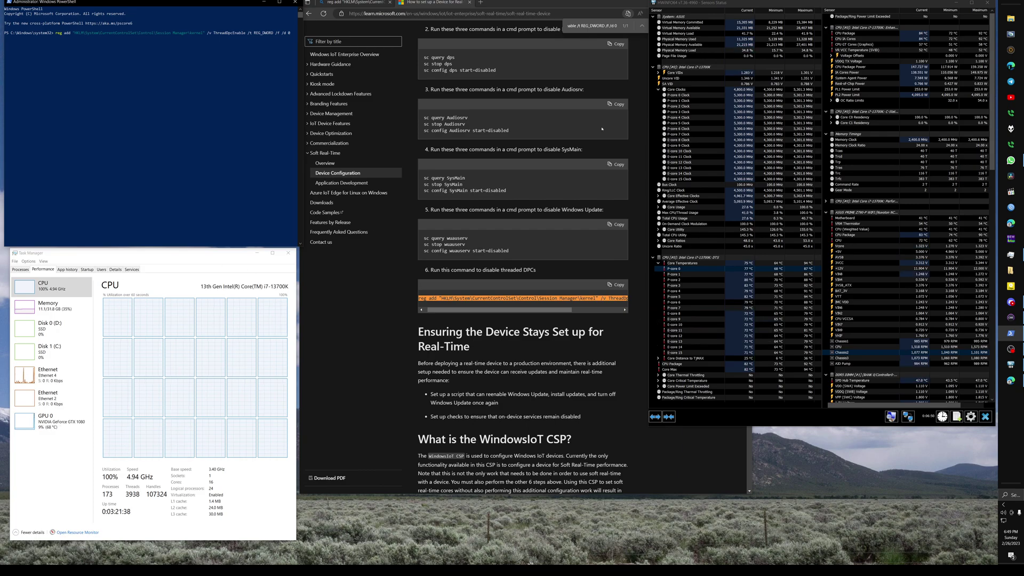
Step: Launch LatencyMon from the Start search with 'la' and start the latency analysis
key(super)
text(la)
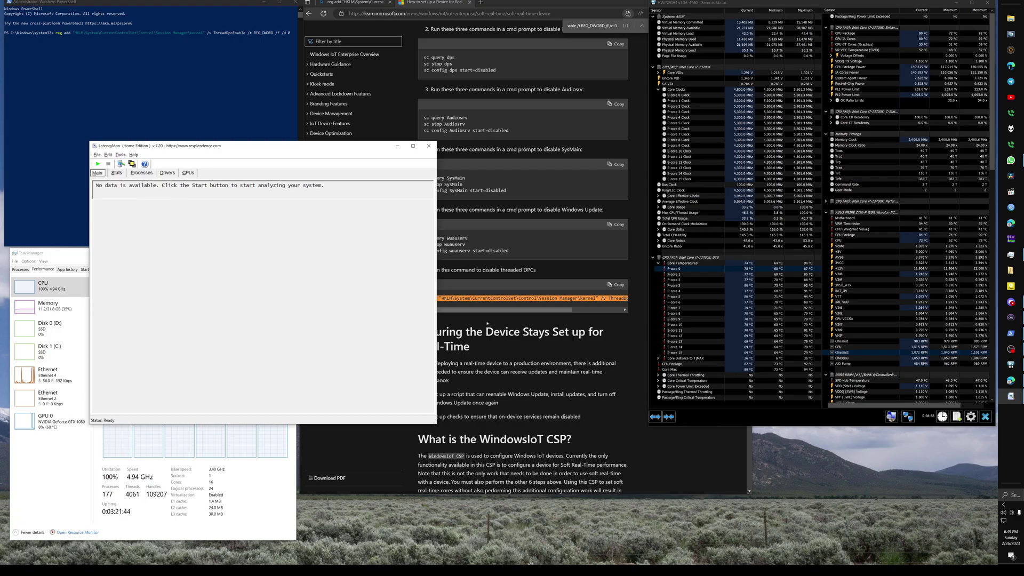
click(98, 164)
Step: Move the LatencyMon window toward the screen centre while the analysis runs
drag(195, 148, 393, 166)
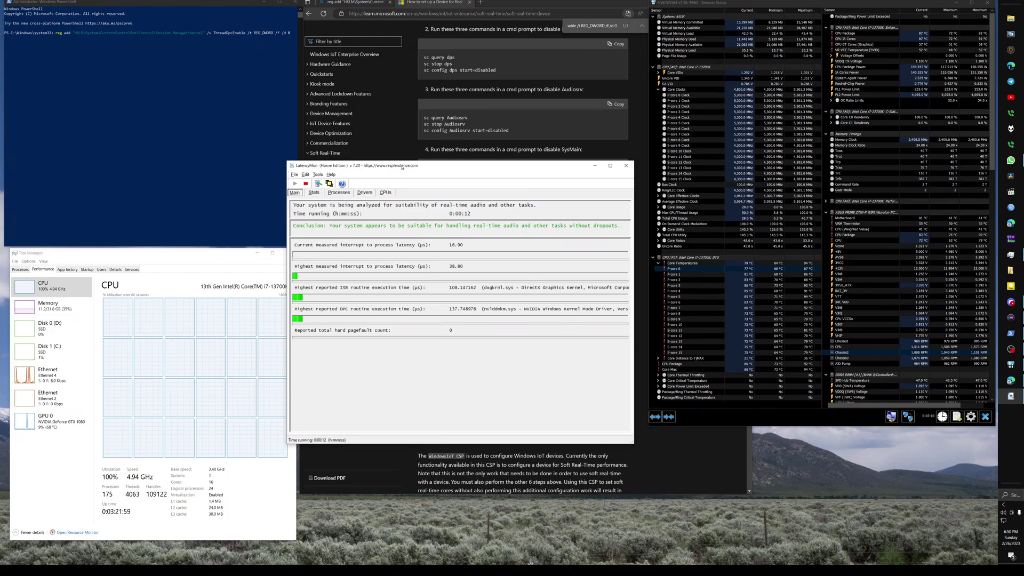
drag(402, 167, 416, 173)
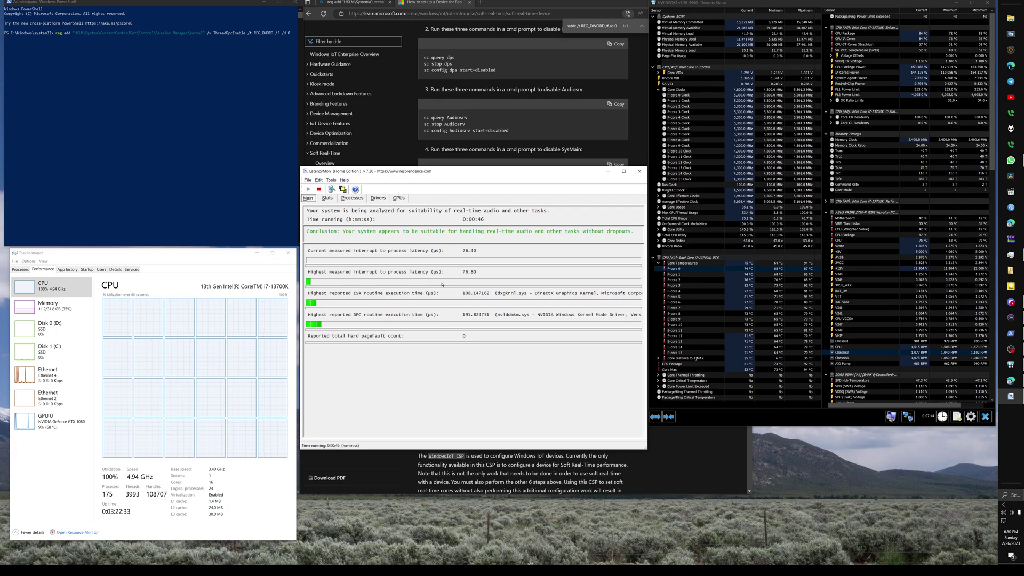
mouse_move(470, 177)
mouse_down()
mouse_move(480, 446)
mouse_move(467, 173)
mouse_up()
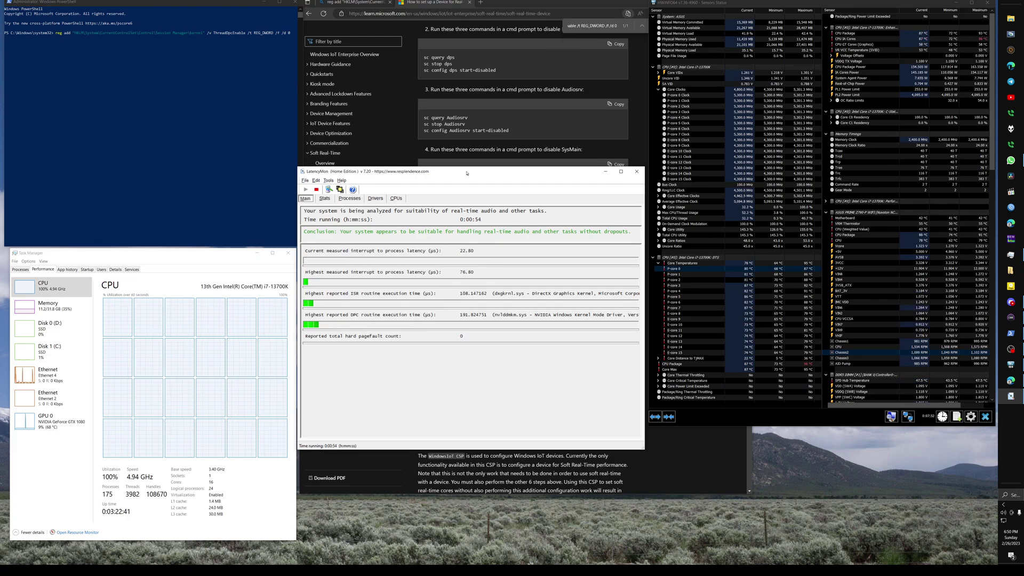
drag(467, 173, 487, 195)
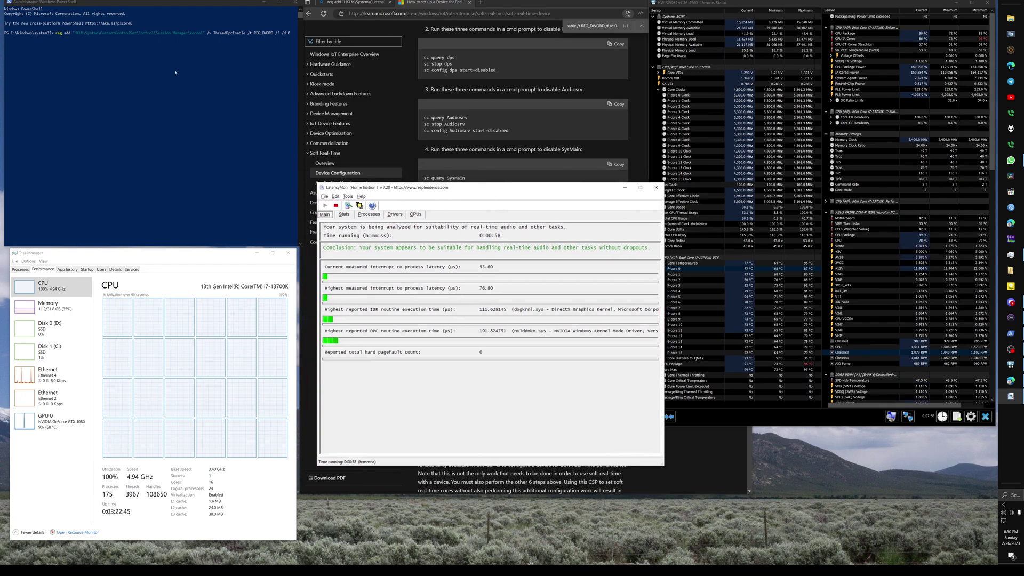
click(98, 40)
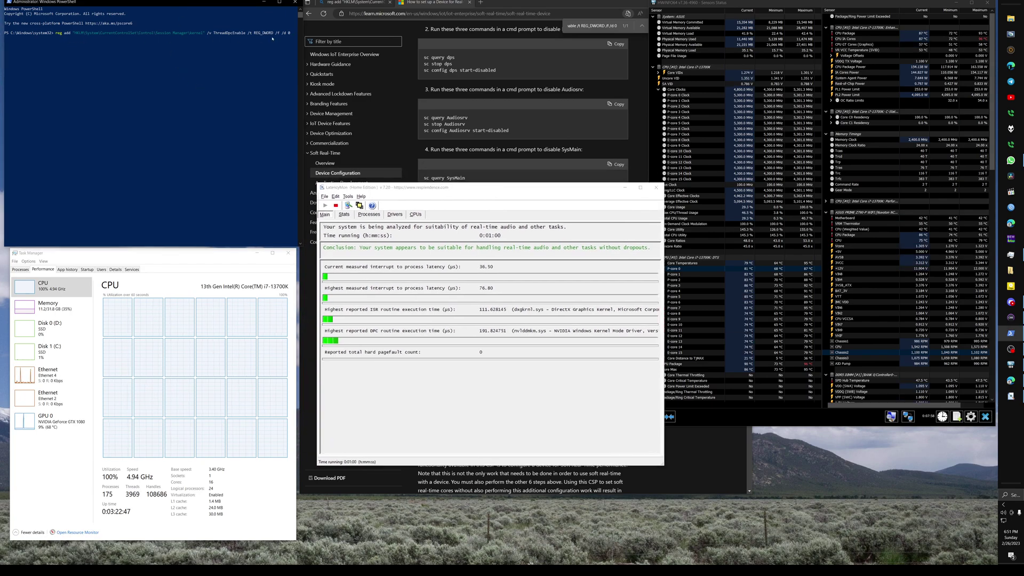
Step: Highlight the guide's title, then the three sc commands that disable Windows Update
click(510, 155)
scroll(511, 155, up, 15)
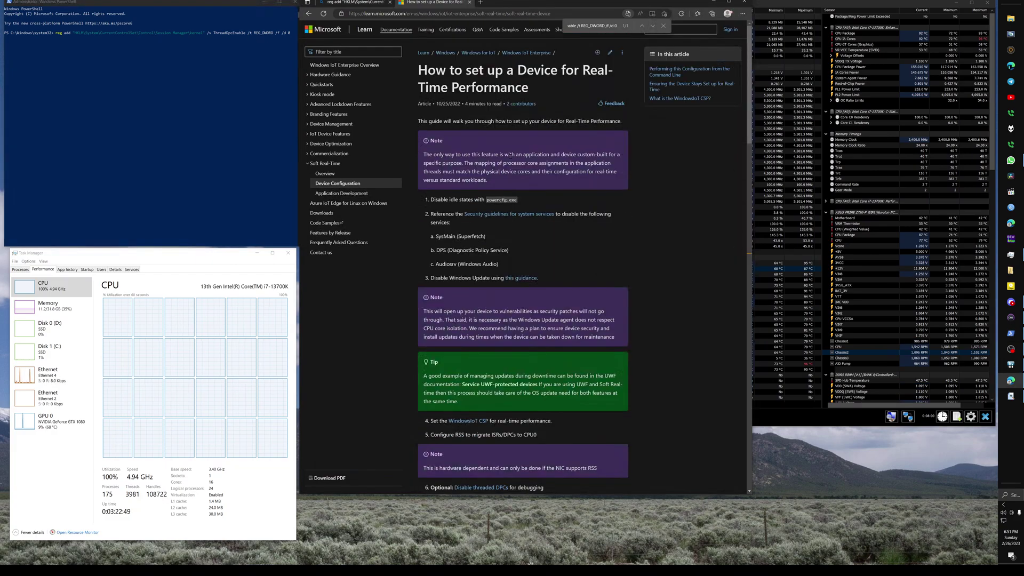
drag(419, 70, 530, 88)
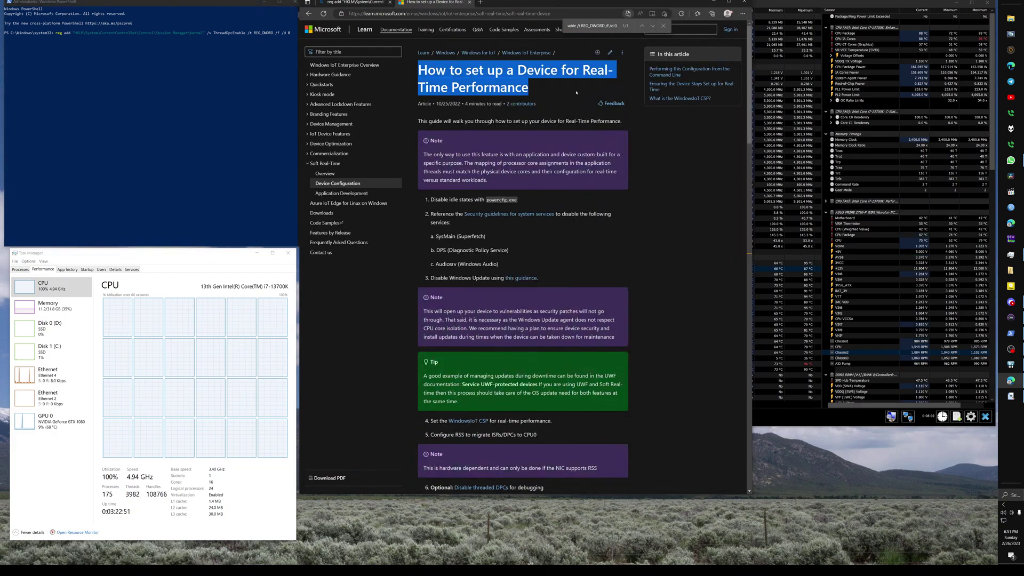
scroll(566, 329, down, 7)
scroll(549, 337, down, 3)
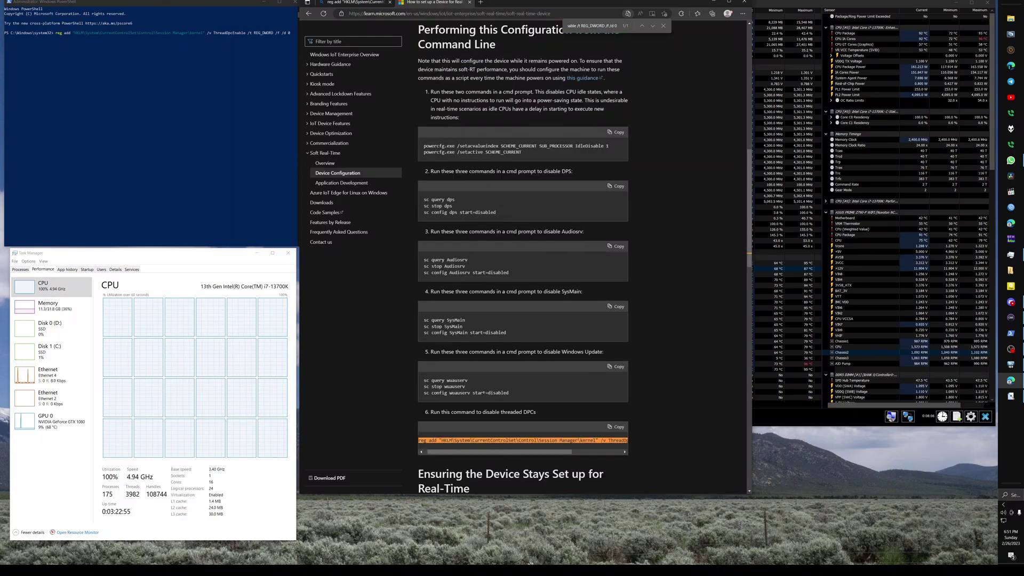
drag(511, 394, 425, 380)
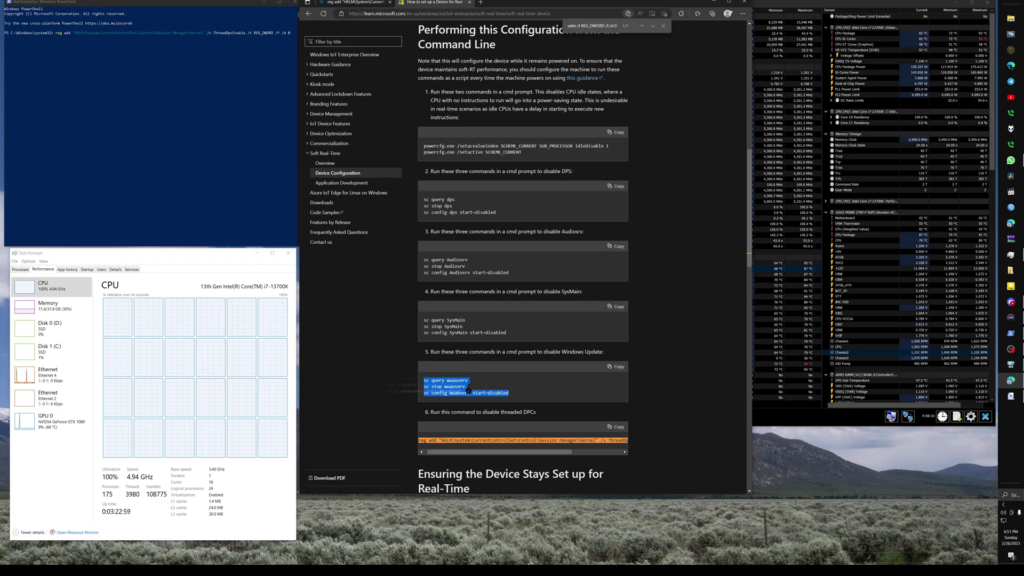
drag(508, 393, 424, 383)
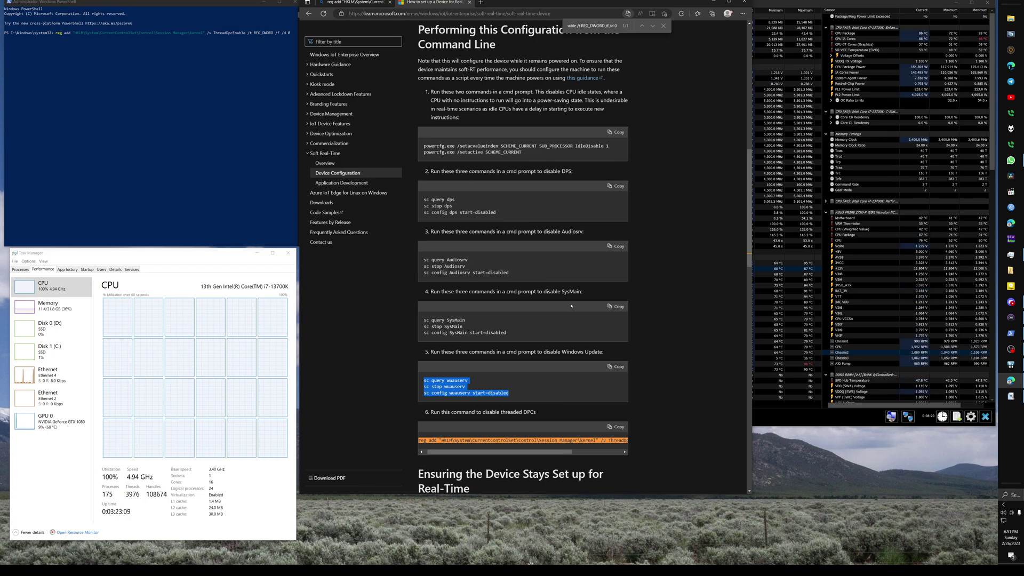
click(821, 9)
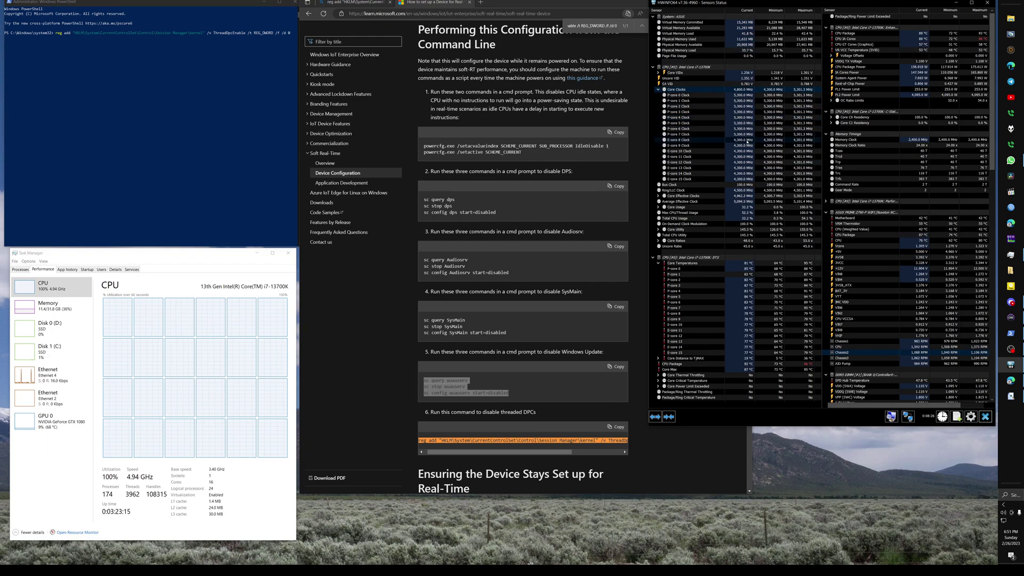
Step: Return to the running LatencyMon analysis and shift its window slightly right
mouse_move(747, 135)
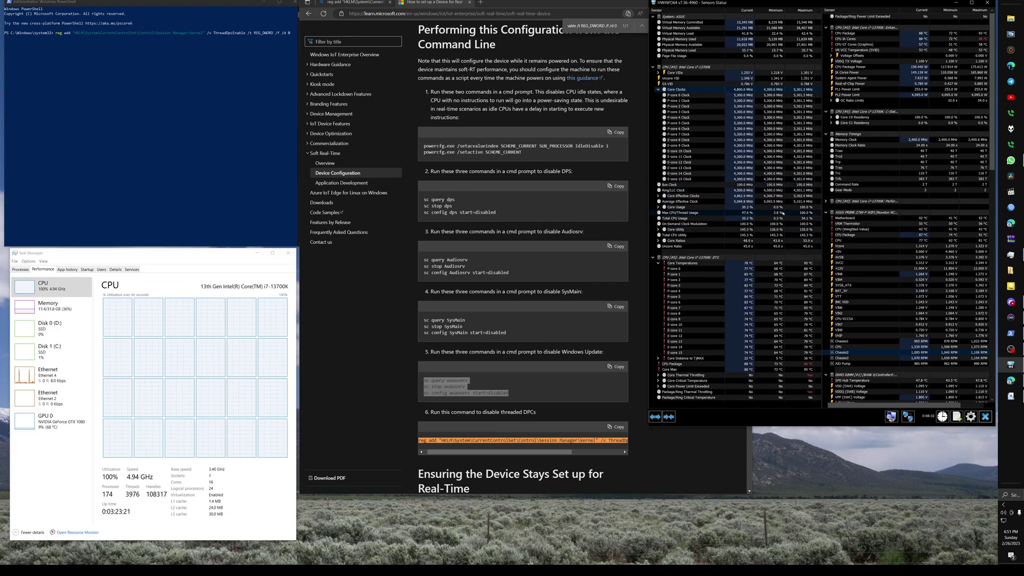
mouse_move(787, 138)
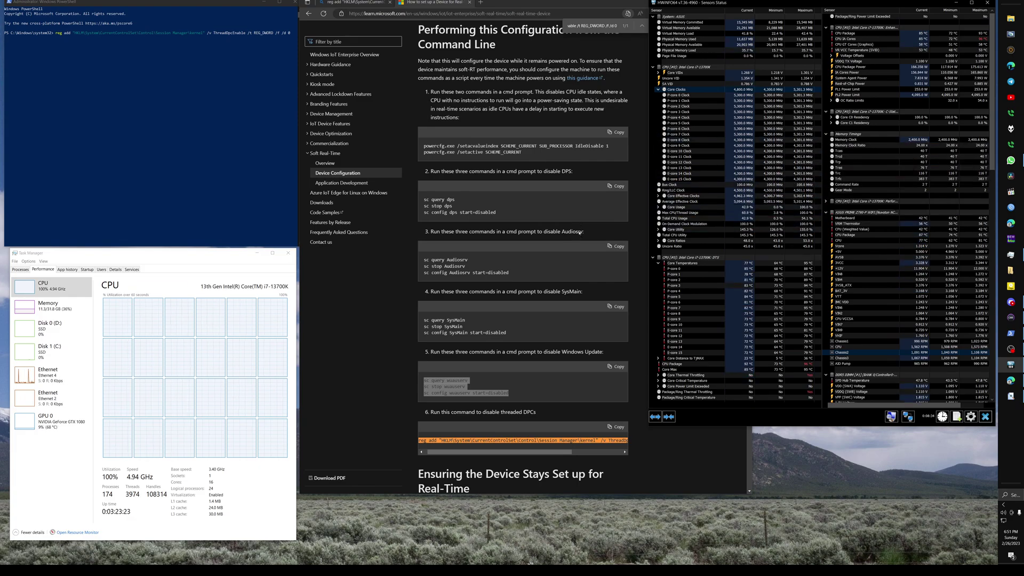
key(alt+Tab)
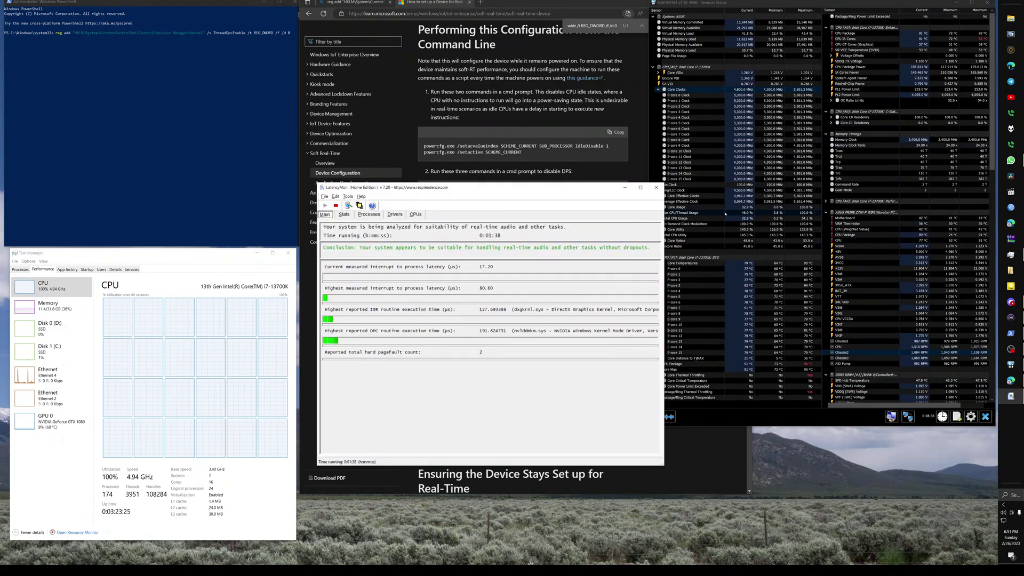
mouse_move(682, 233)
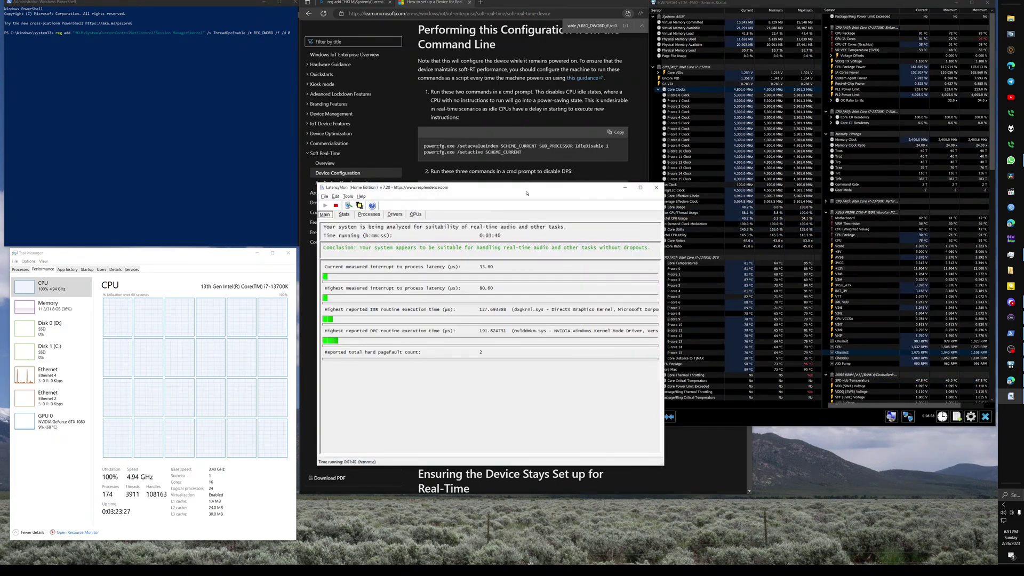
drag(489, 189, 512, 187)
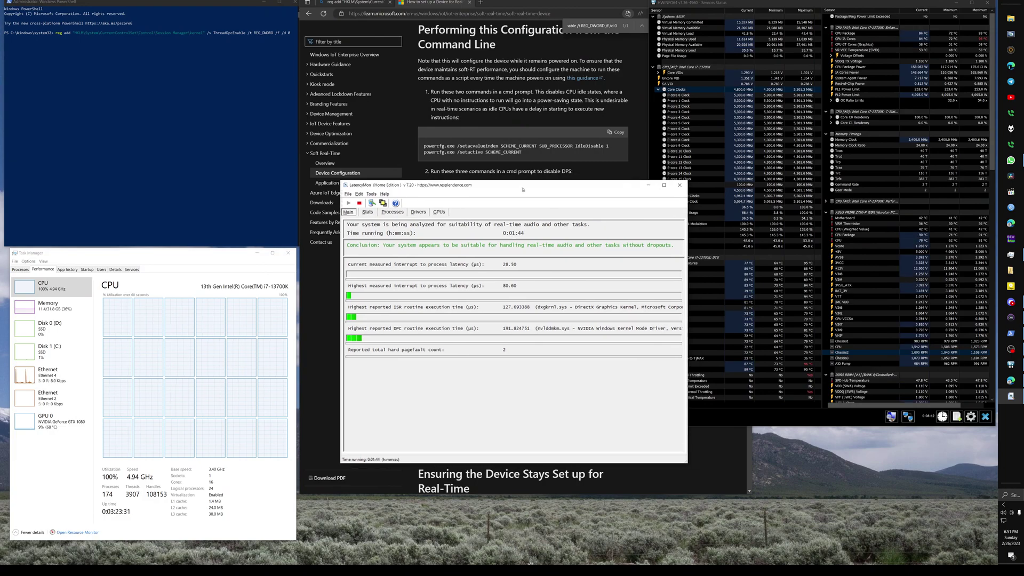